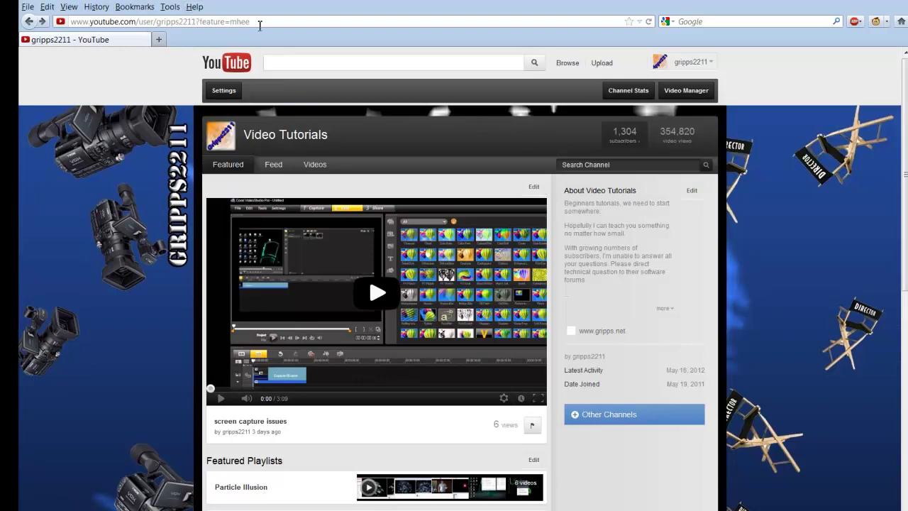
click(260, 22)
click(260, 22)
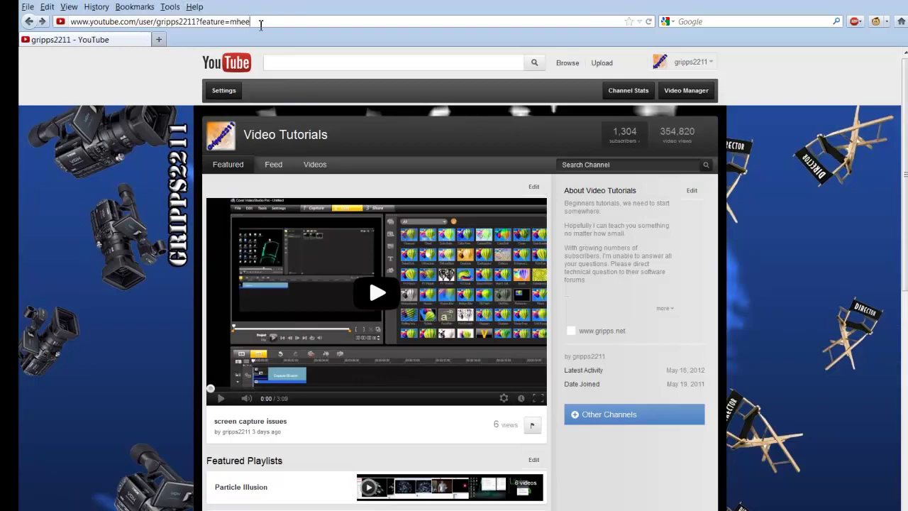
key(BackSpace)
key(BackSpace)
key(BackSpace)
key(BackSpace)
key(BackSpace)
key(BackSpace)
key(BackSpace)
key(BackSpace)
key(BackSpace)
key(BackSpace)
key(BackSpace)
key(BackSpace)
key(BackSpace)
key(BackSpace)
key(BackSpace)
key(BackSpace)
key(BackSpace)
key(BackSpace)
key(BackSpace)
key(BackSpace)
key(BackSpace)
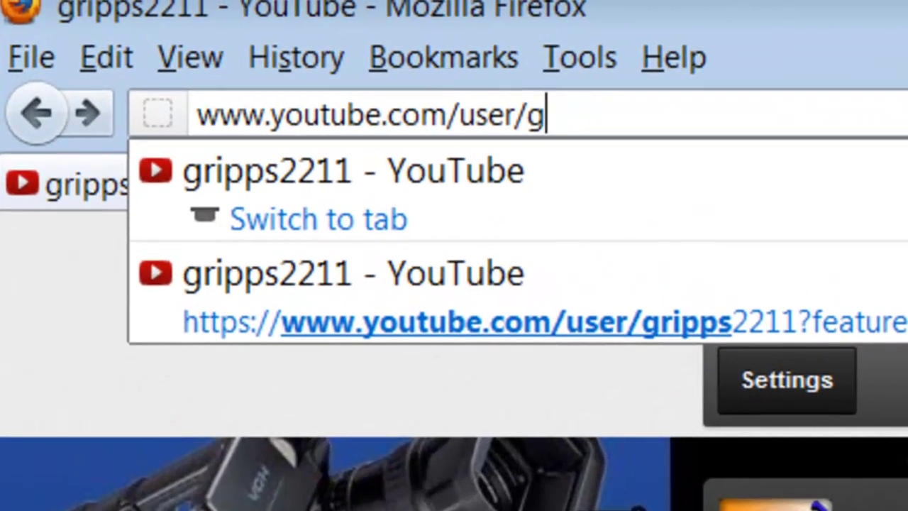
key(BackSpace)
key(BackSpace)
key(BackSpace)
key(BackSpace)
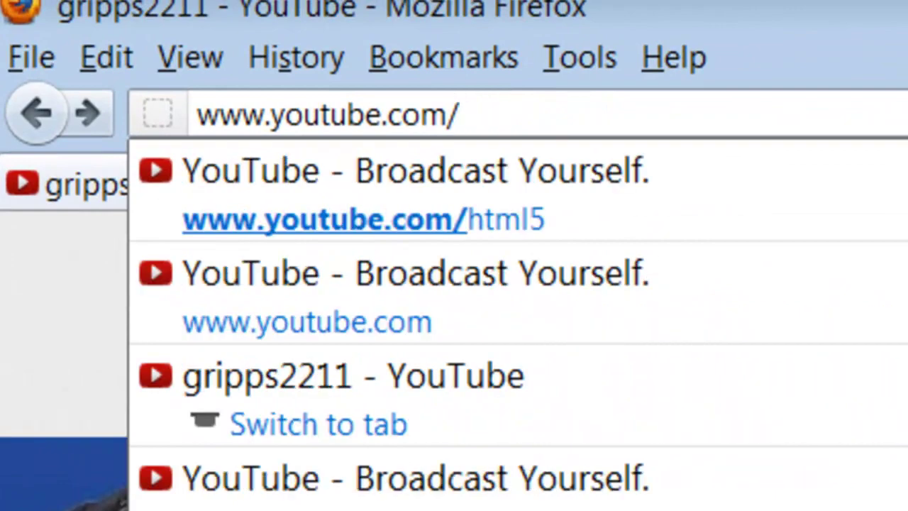
click(456, 209)
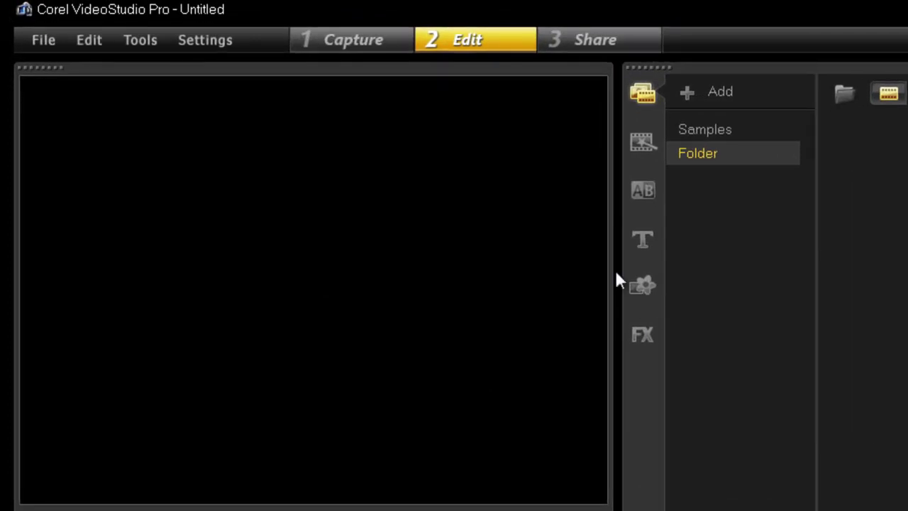
Step: Create a new HTML5 project from the File menu
click(54, 38)
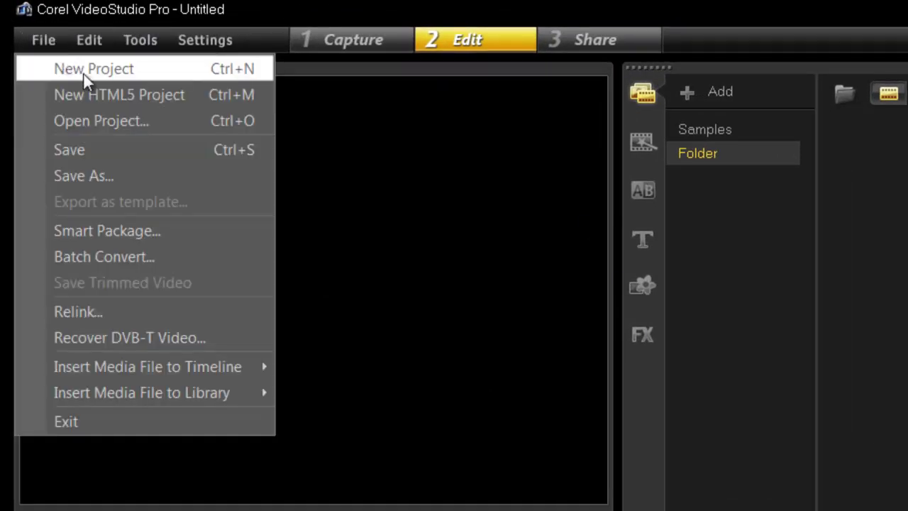
click(95, 95)
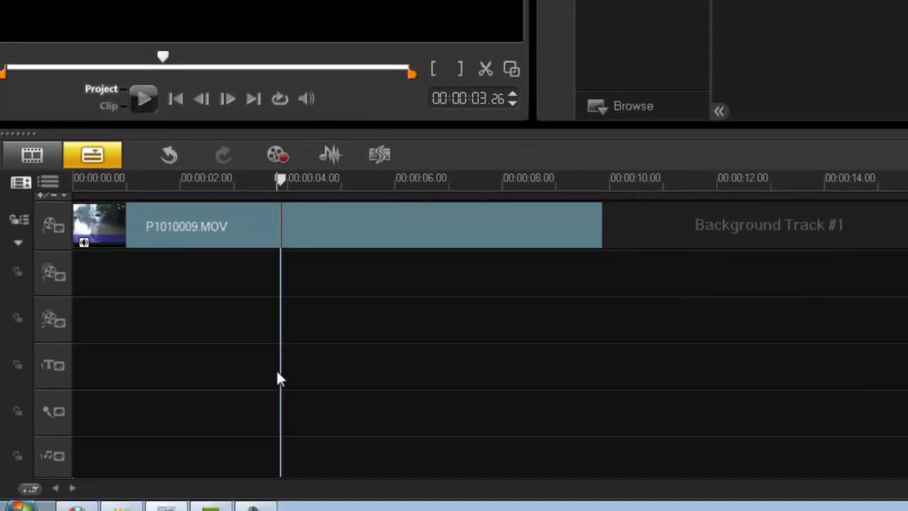
Step: Add the title 'Awesome site' from the Title library and nudge it down and right
click(277, 373)
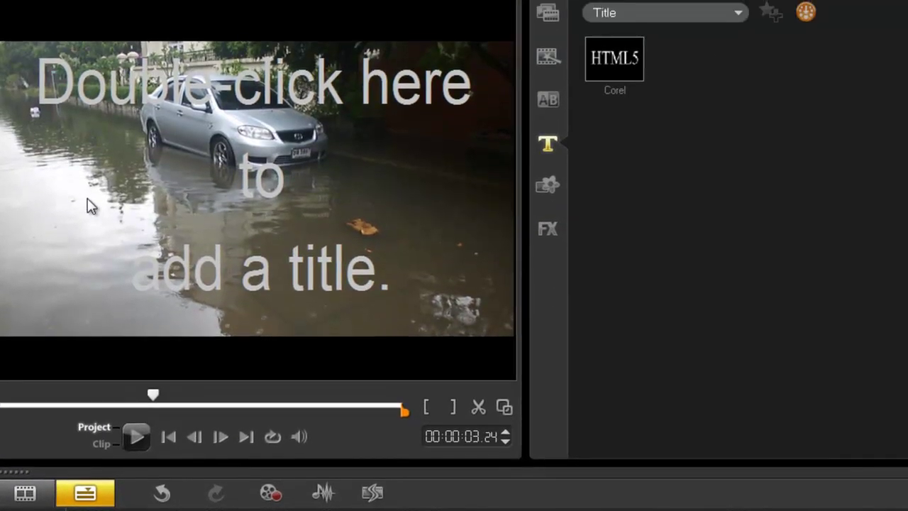
double_click(86, 205)
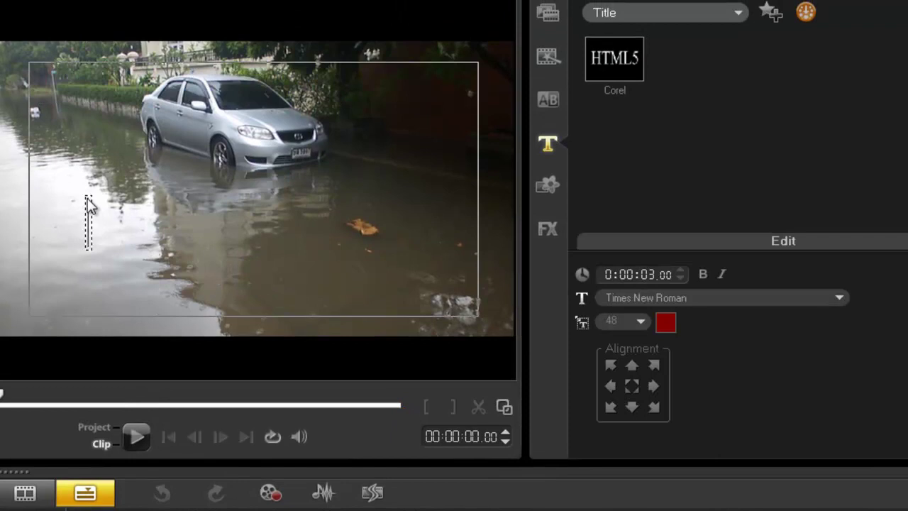
text(Awesome)
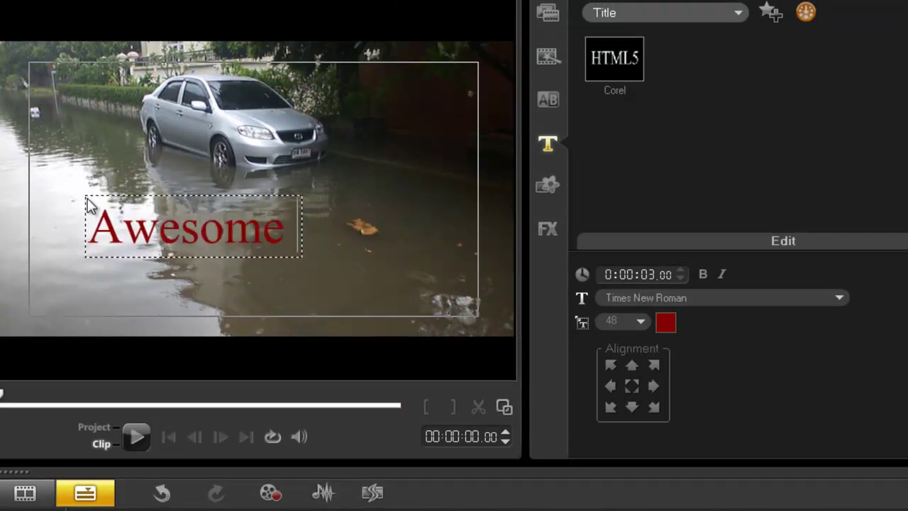
text( site)
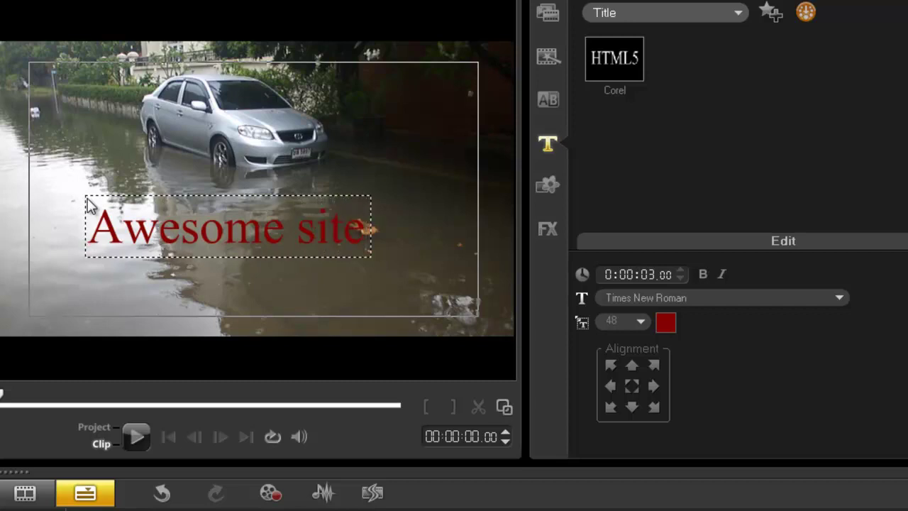
click(90, 201)
drag(201, 241, 219, 288)
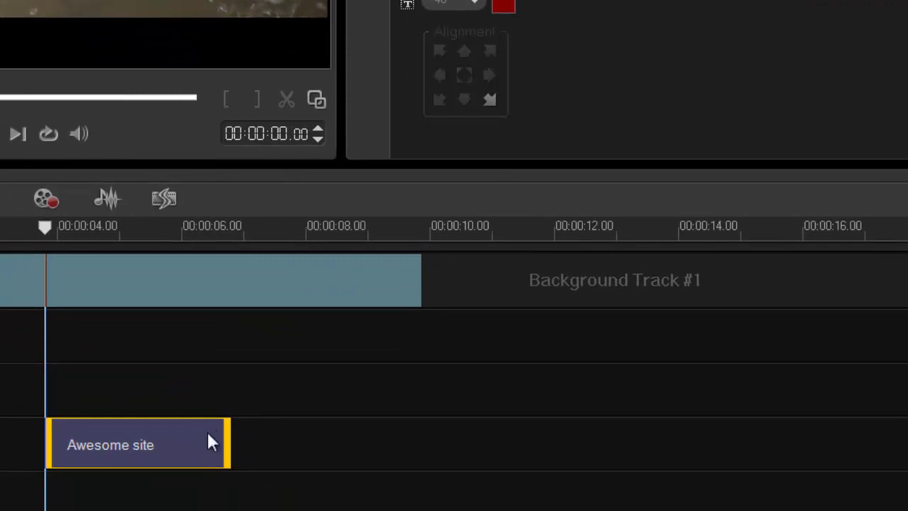
right_click(263, 475)
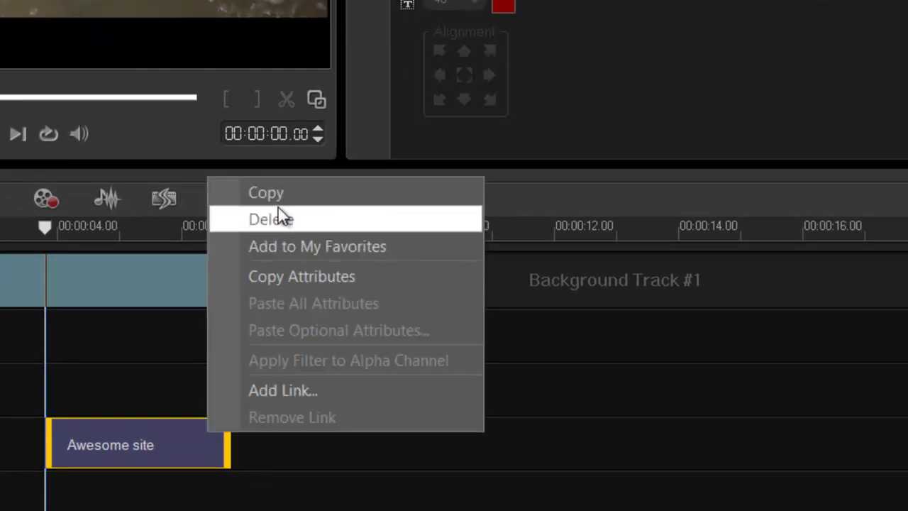
click(285, 392)
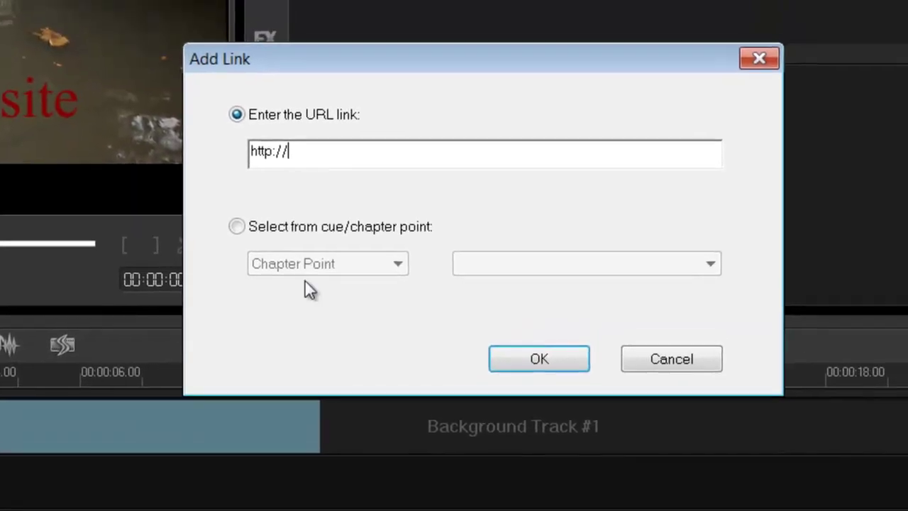
text(www.)
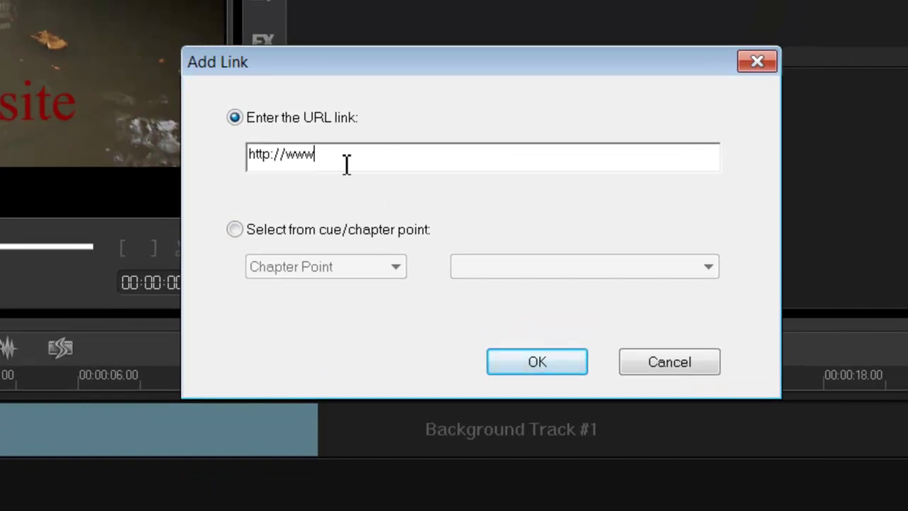
text(grippes.net)
Step: Confirm the URL link and add chapter points near 5 and 6 seconds
click(575, 364)
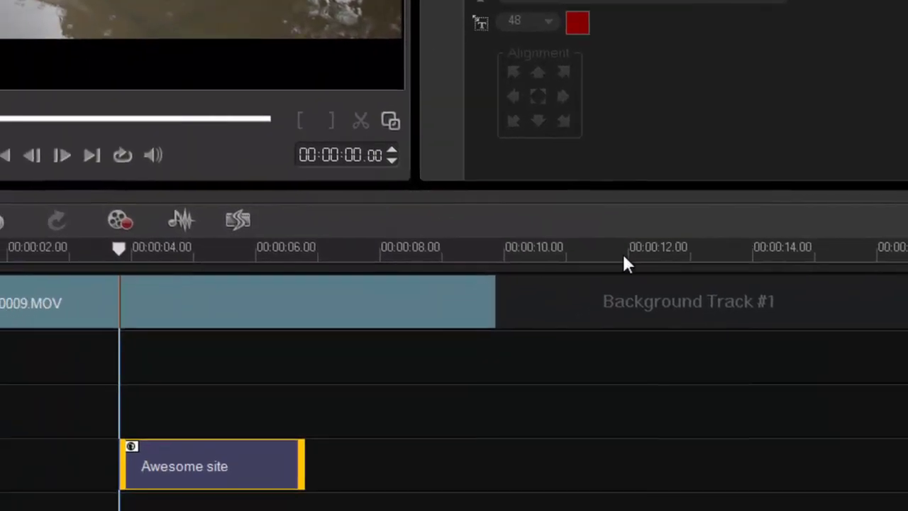
click(156, 268)
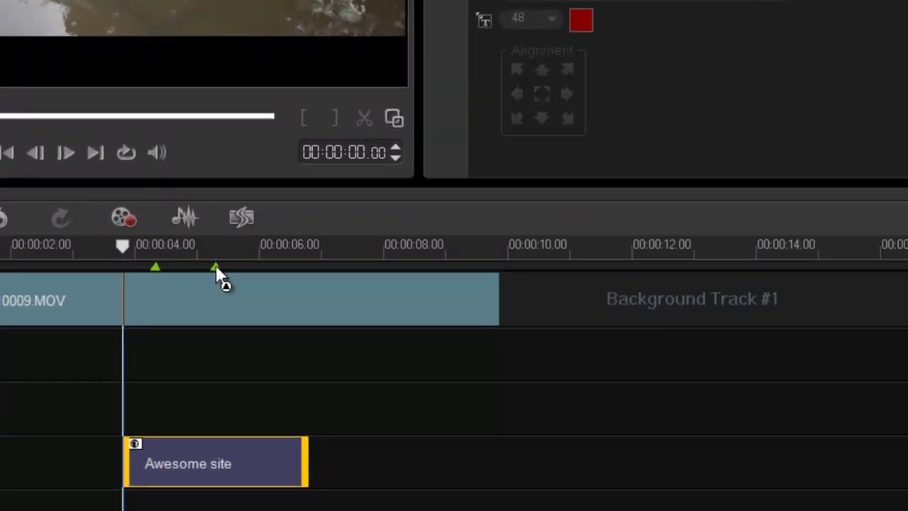
click(282, 267)
right_click(259, 466)
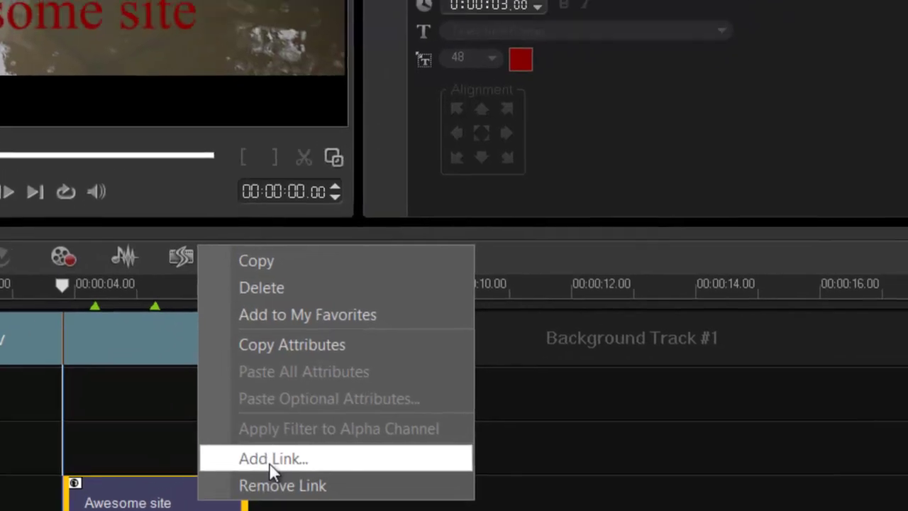
click(333, 419)
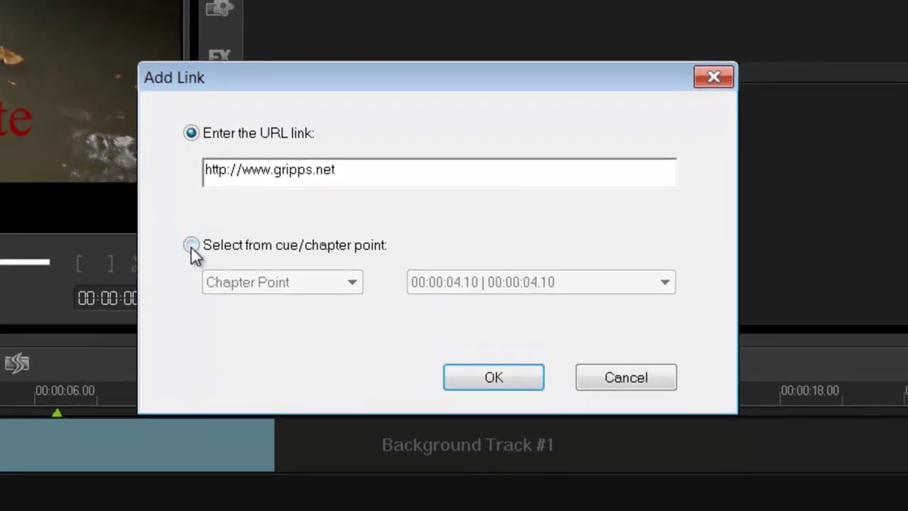
click(191, 245)
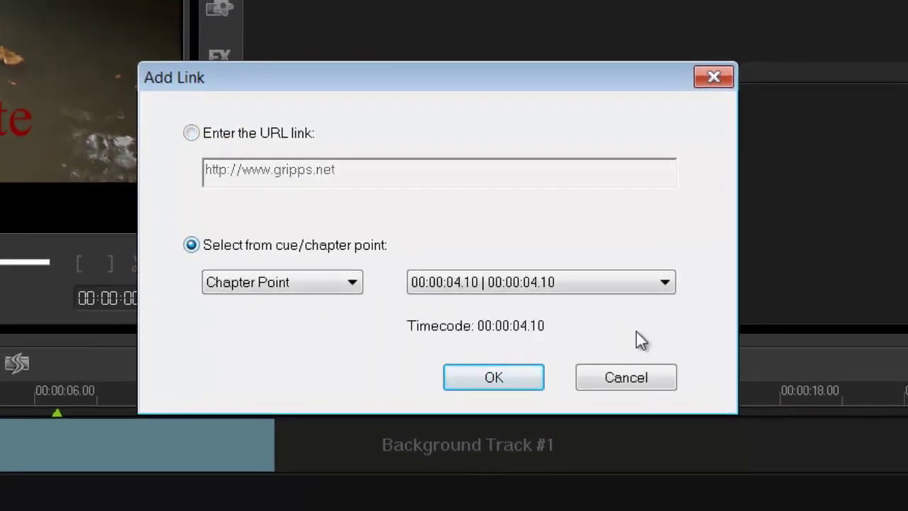
click(667, 284)
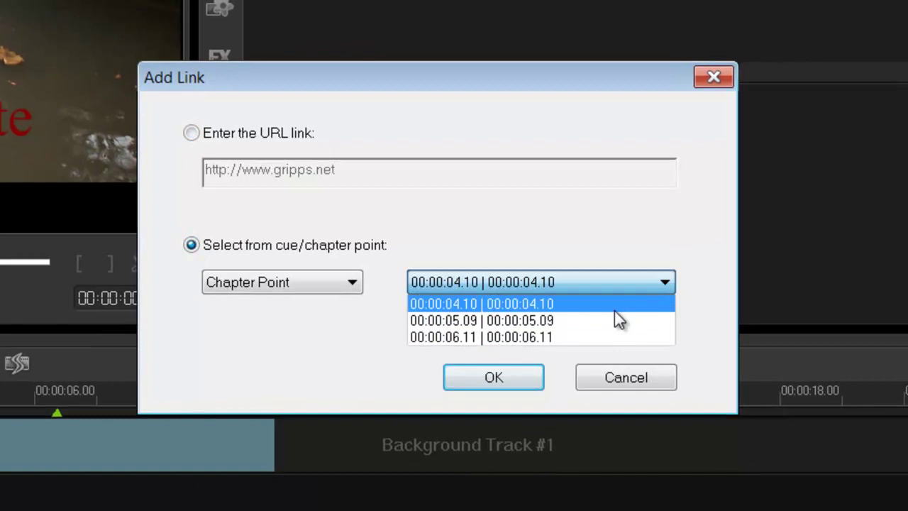
click(497, 321)
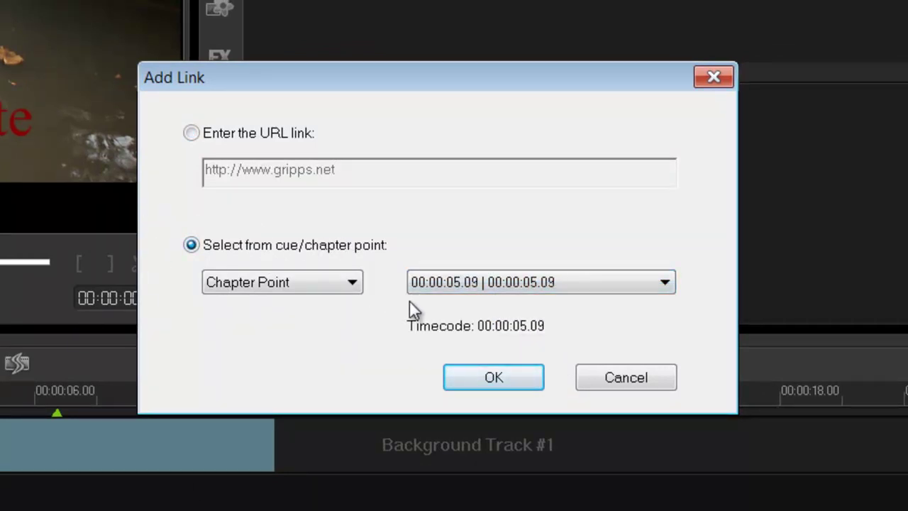
click(191, 134)
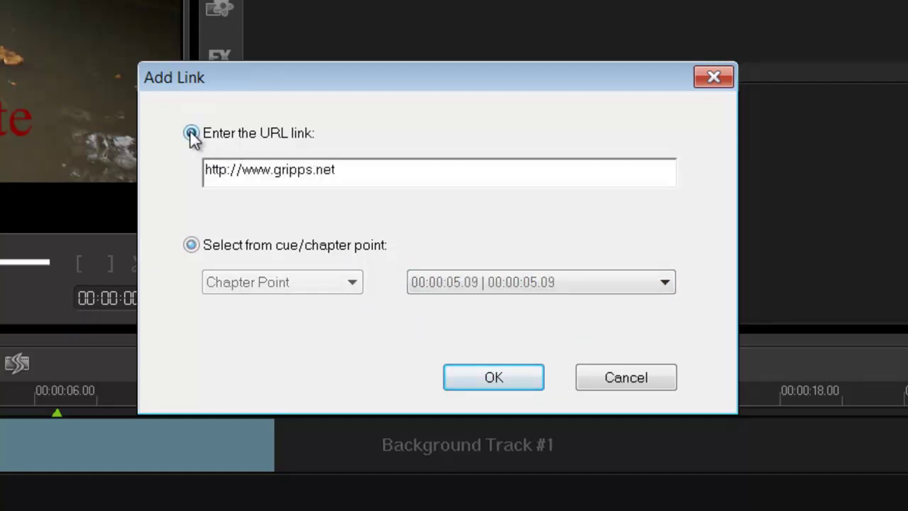
click(457, 376)
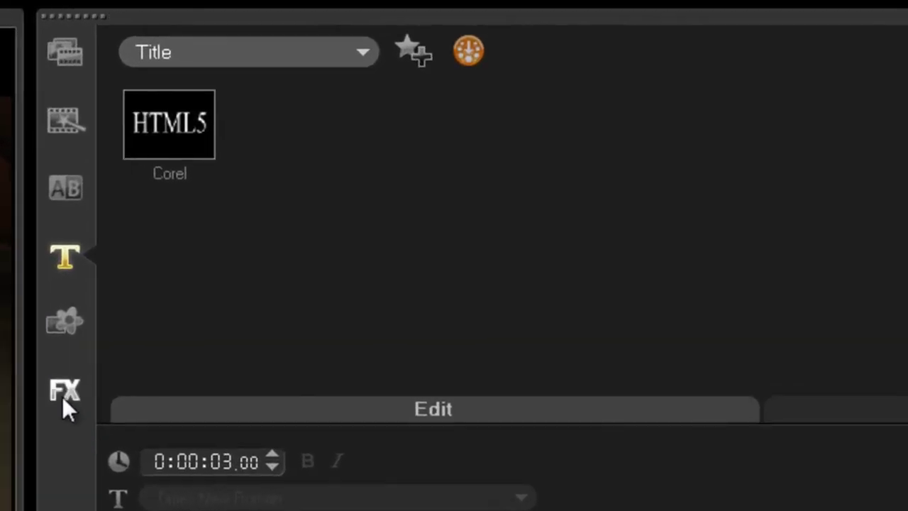
Step: Show the FX video filter thumbnails in the library panel
click(555, 234)
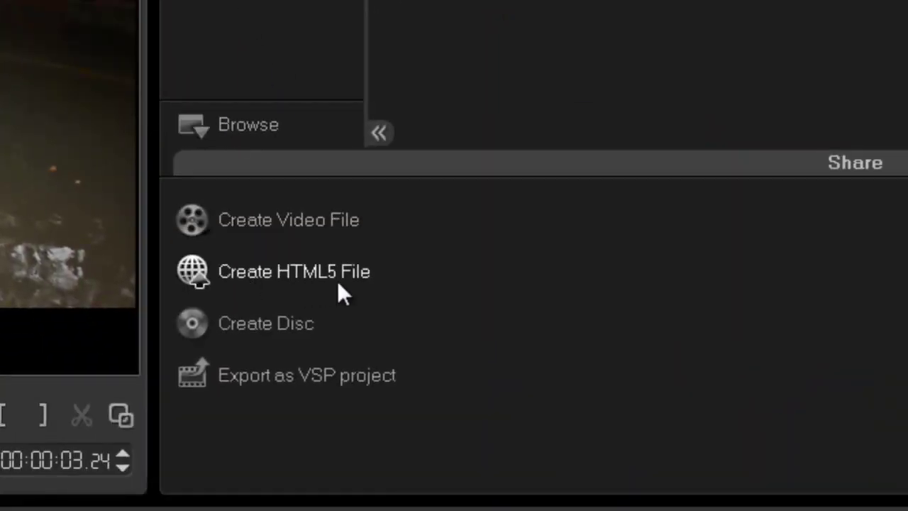
Step: Review the Create HTML5 File export settings, then close the dialog
click(334, 270)
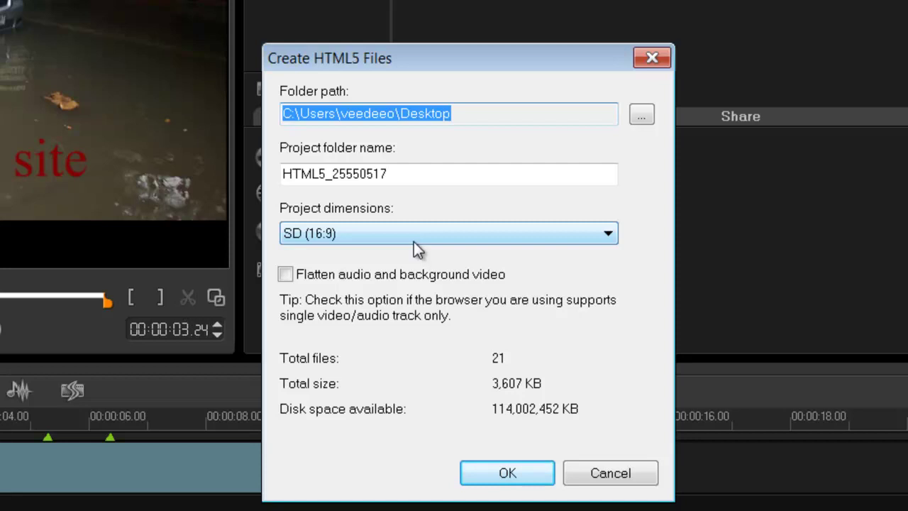
click(656, 57)
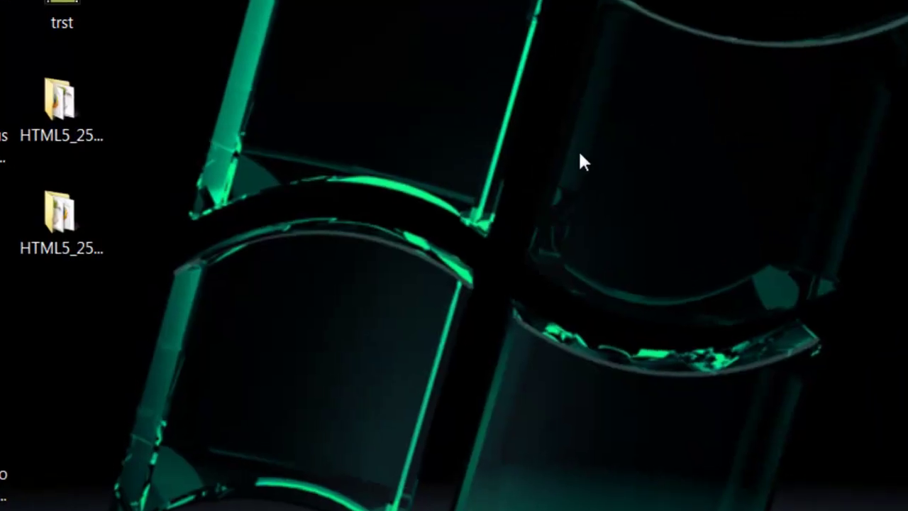
Step: Open the HTML5_25550517 export folder on the desktop and launch iframe-use in Firefox
click(69, 216)
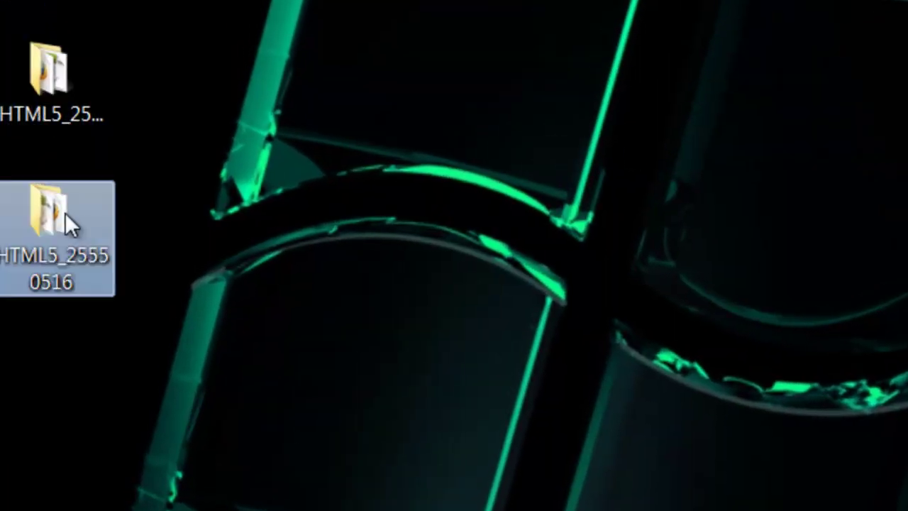
double_click(66, 216)
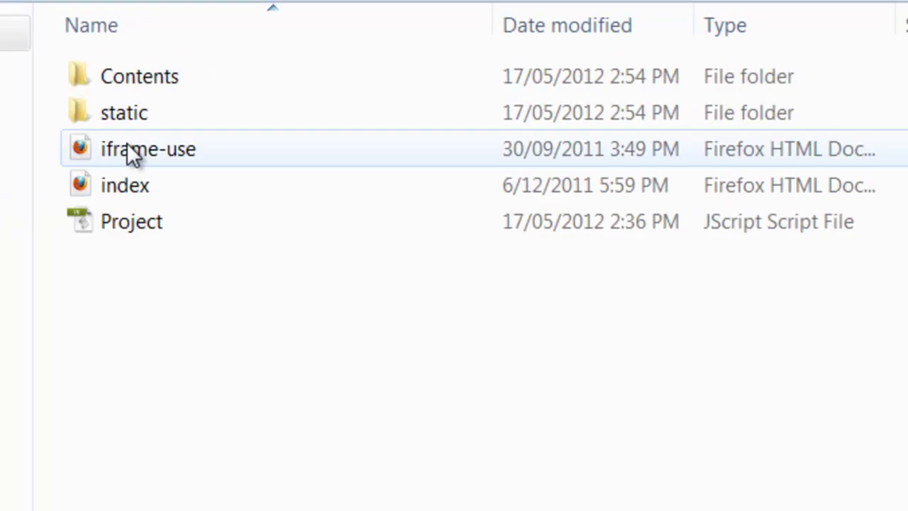
double_click(127, 149)
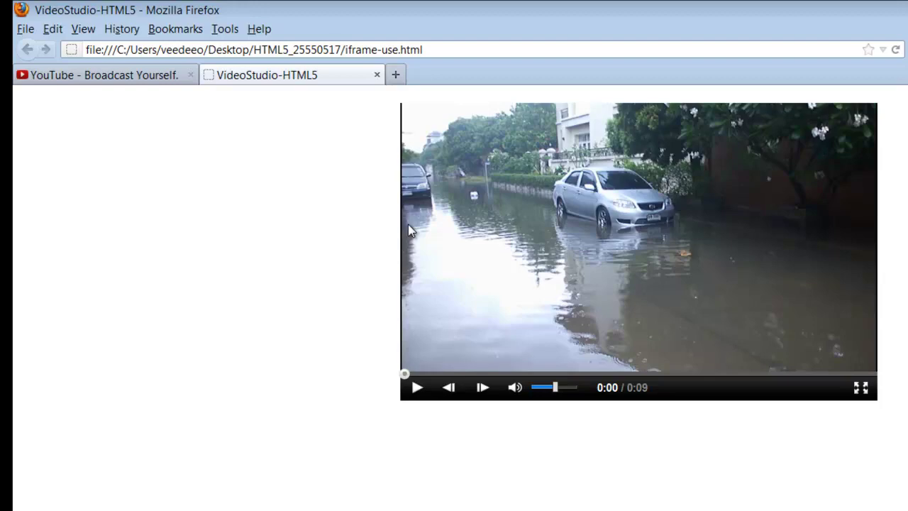
Step: Play the exported video, pause at 0:03 when the title appears, and switch to YouTube
click(417, 389)
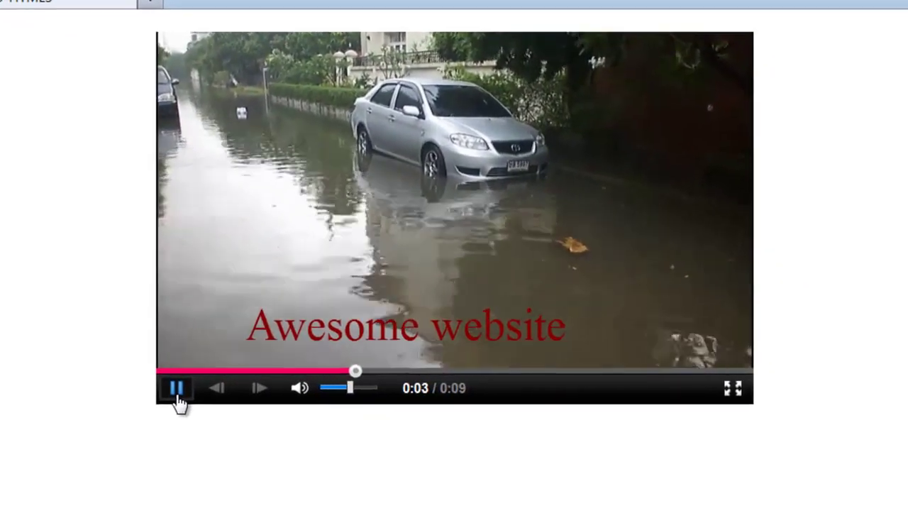
click(177, 394)
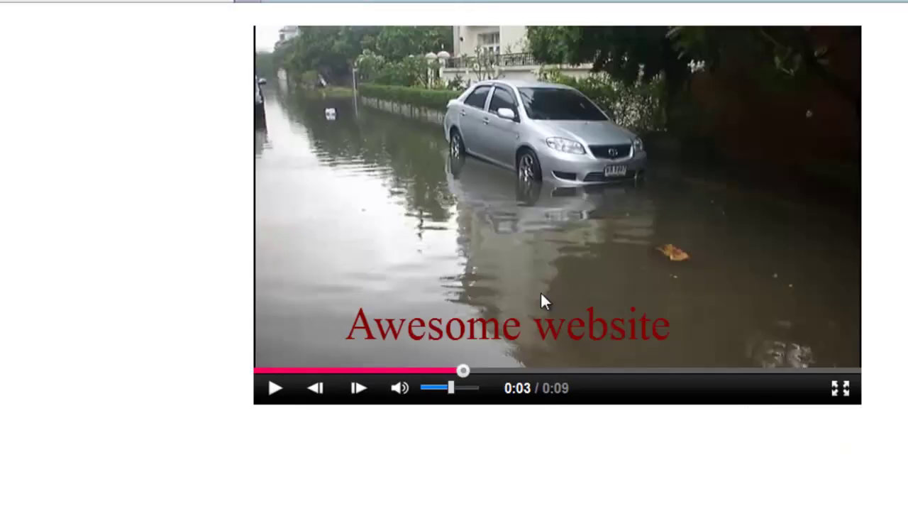
click(224, 1)
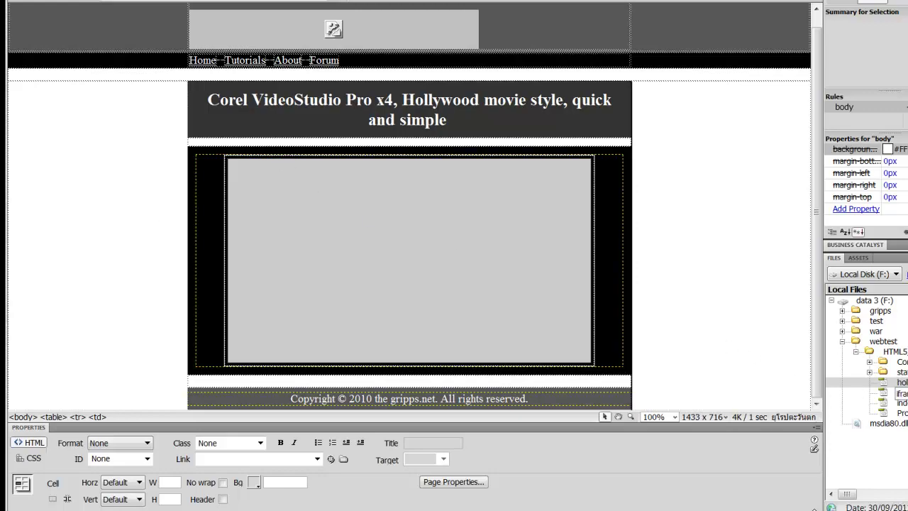
Step: Open iframe-use.html in Dreamweaver, then clear the copyright text from hollywood.html's footer cell
click(903, 392)
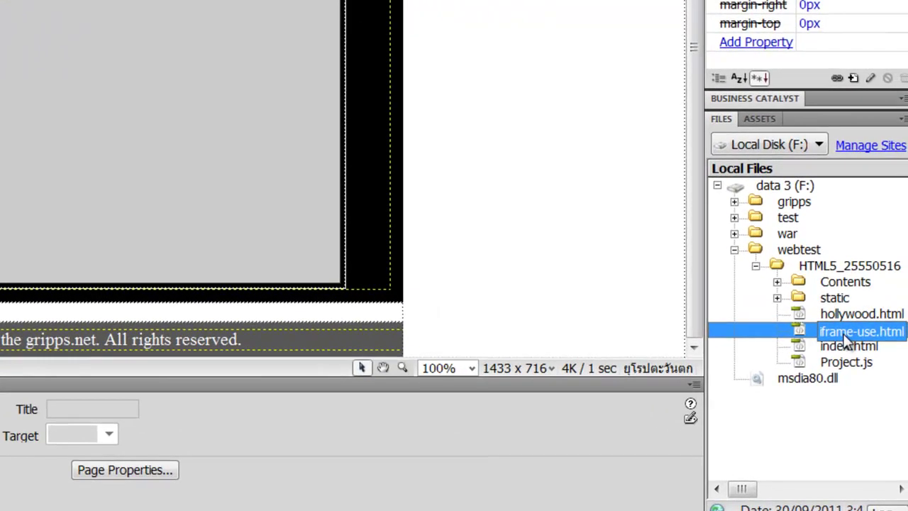
double_click(847, 332)
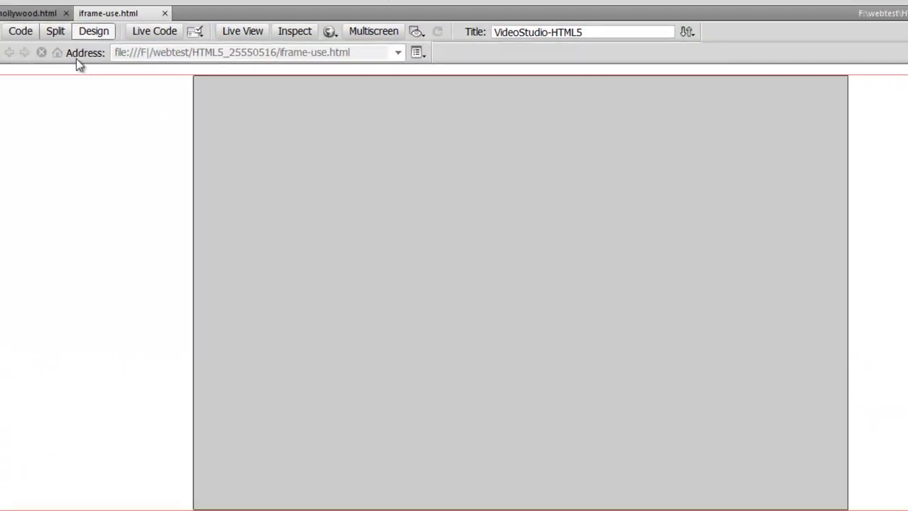
click(30, 14)
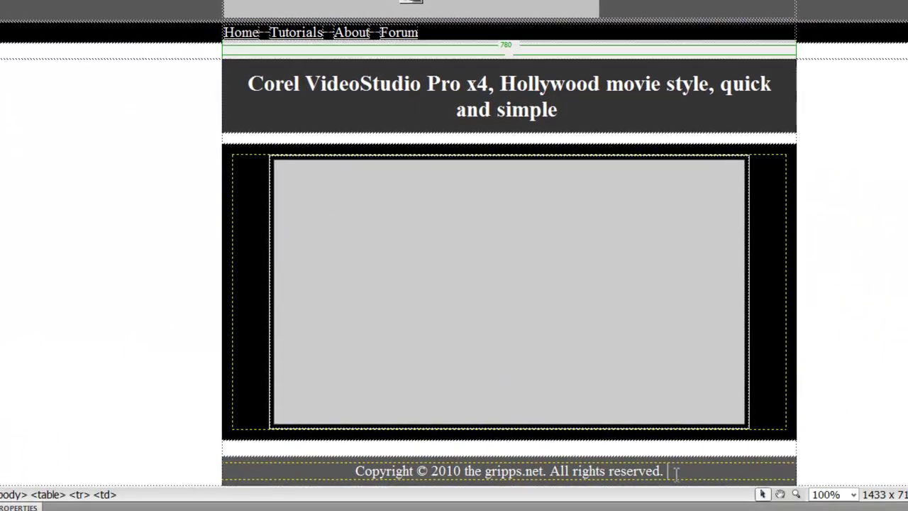
right_click(674, 480)
mouse_move(726, 34)
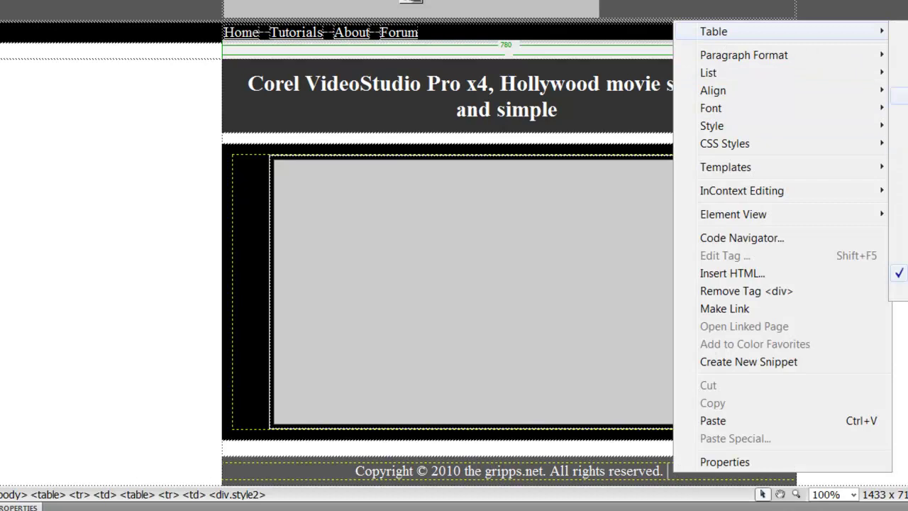
click(898, 156)
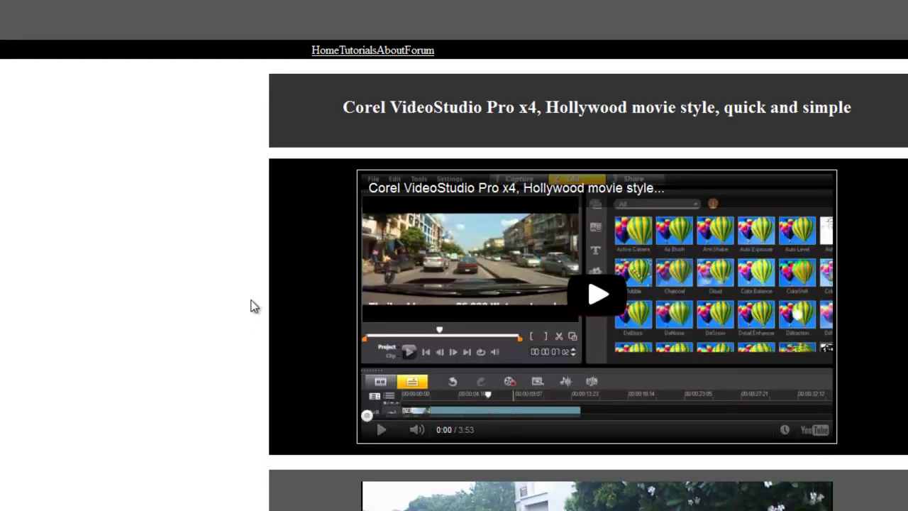
Step: Play the lower embedded flood video and pause it at 0:03 on the red Awesome website title
scroll(253, 306, down, 3)
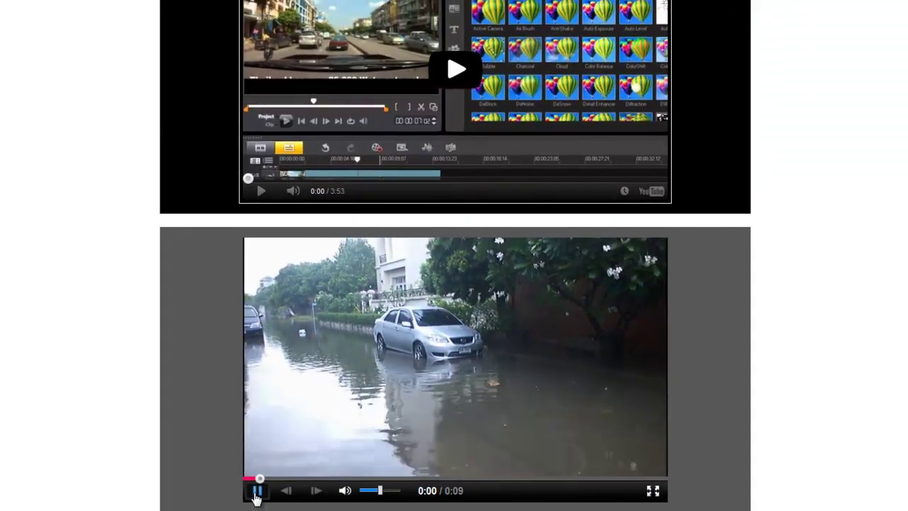
click(378, 508)
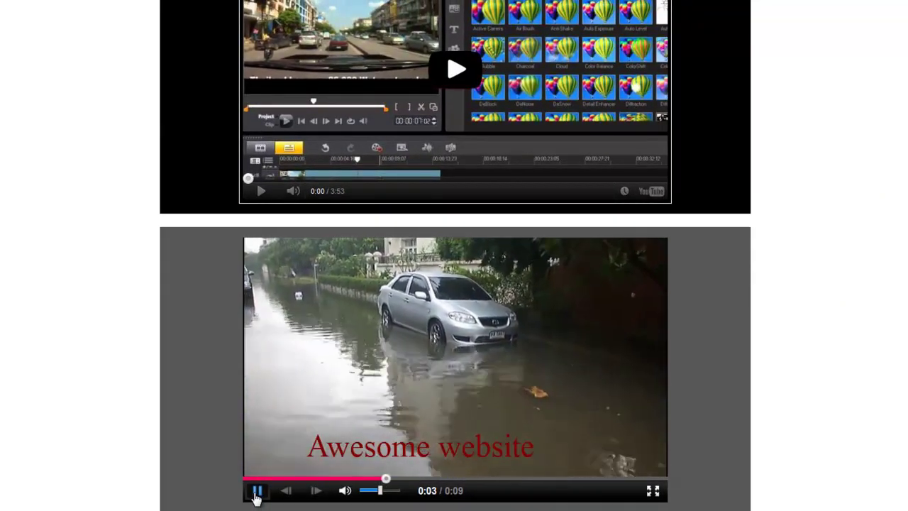
click(256, 496)
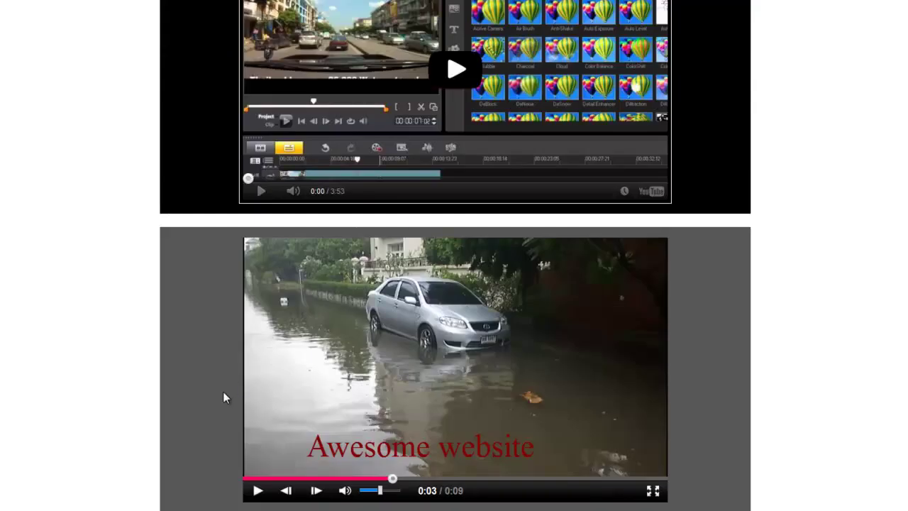
scroll(223, 397, down, 1)
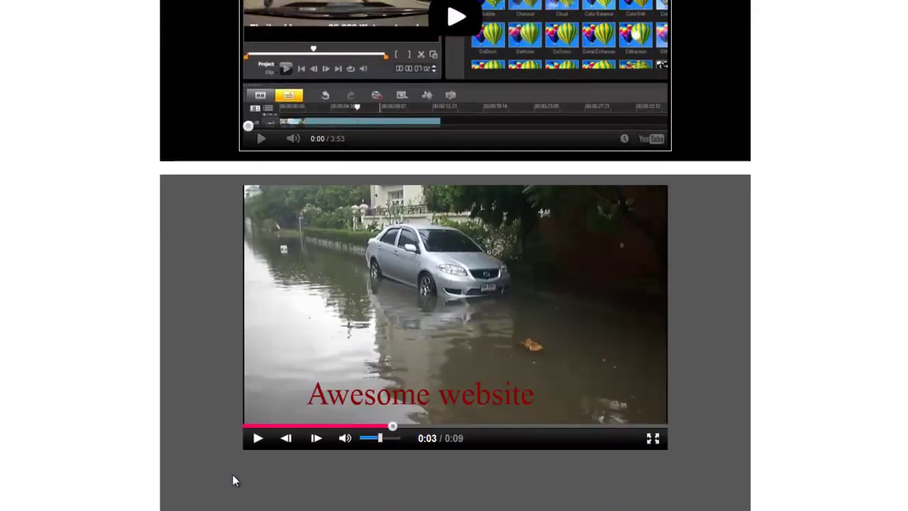
scroll(232, 475, up, 1)
scroll(233, 475, up, 3)
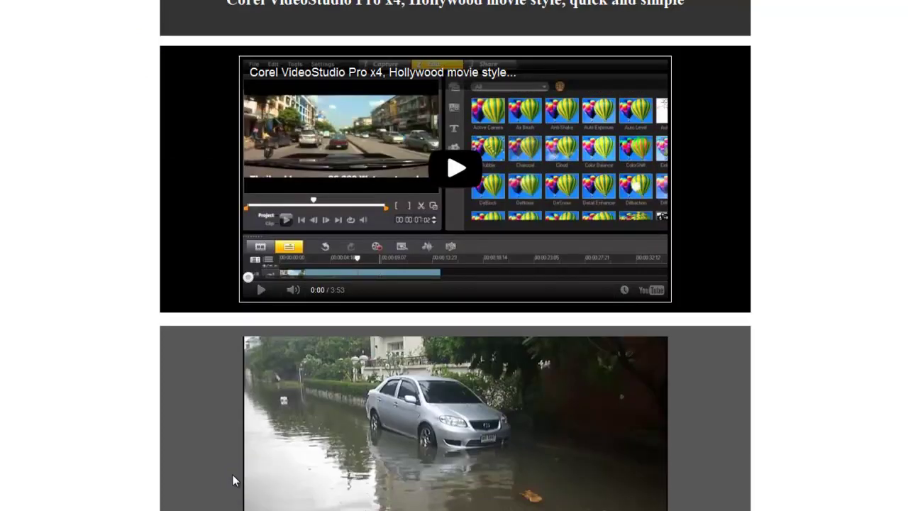